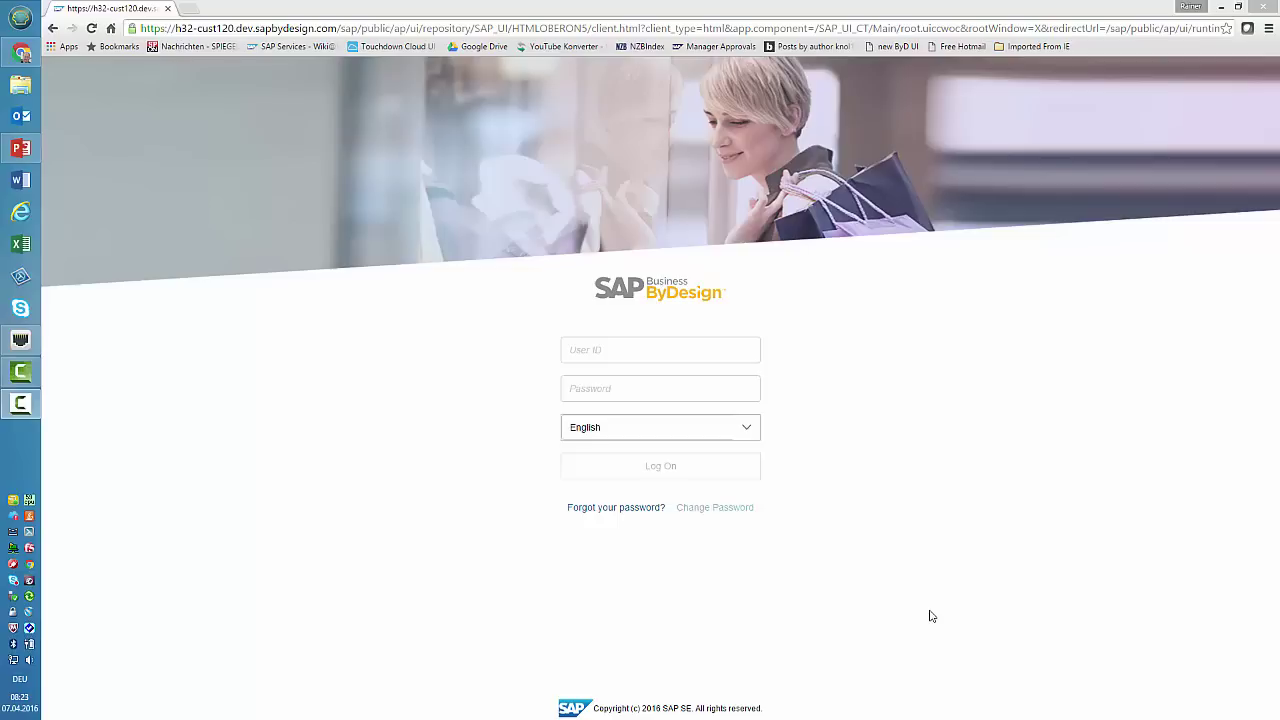
- Log on to SAP Business ByDesign with the user ID and account password
{"action": "left_click", "coordinate": [626, 340]}
{"action": "left_click", "coordinate": [619, 347]}
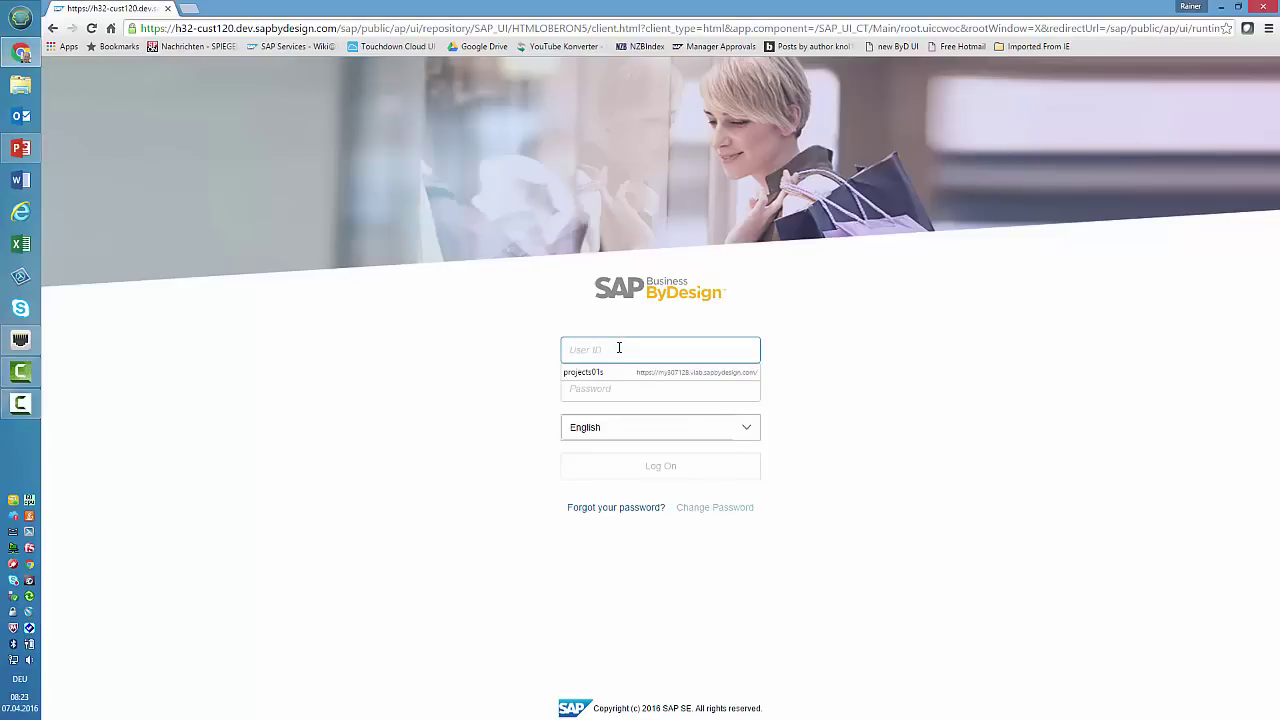
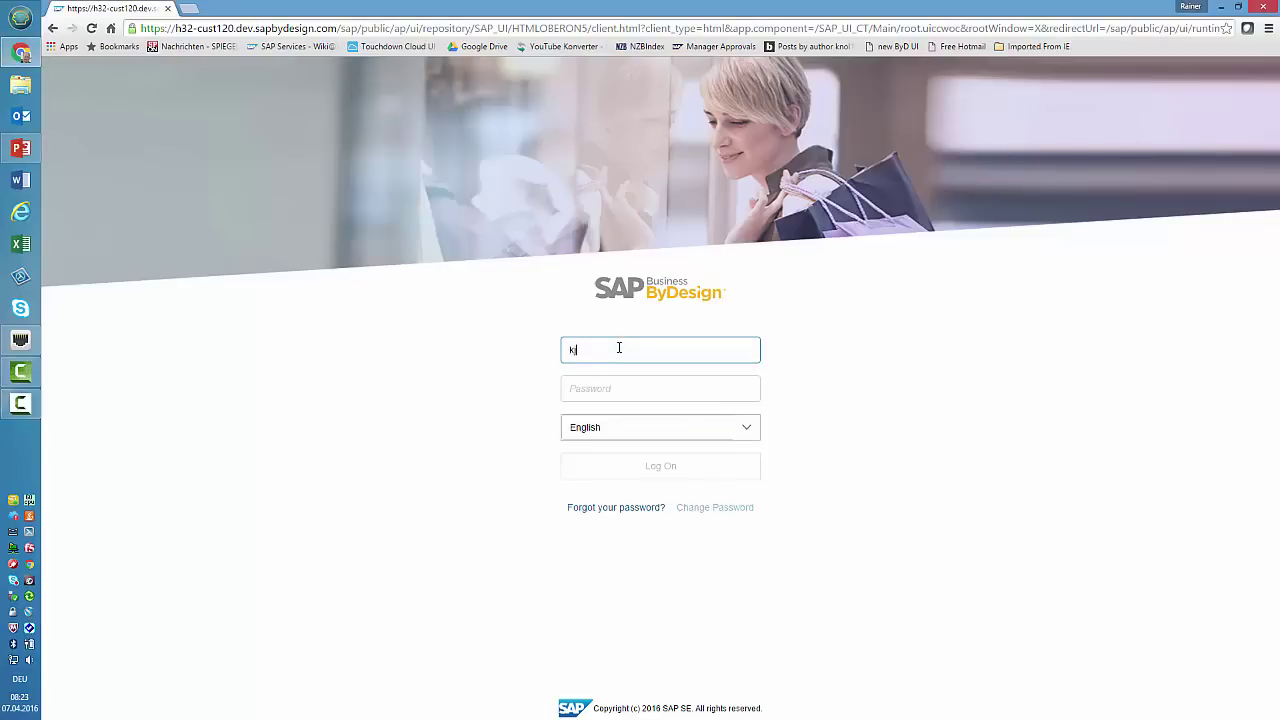
{"action": "key", "text": "Tab"}
{"action": "type", "text": "•••"}
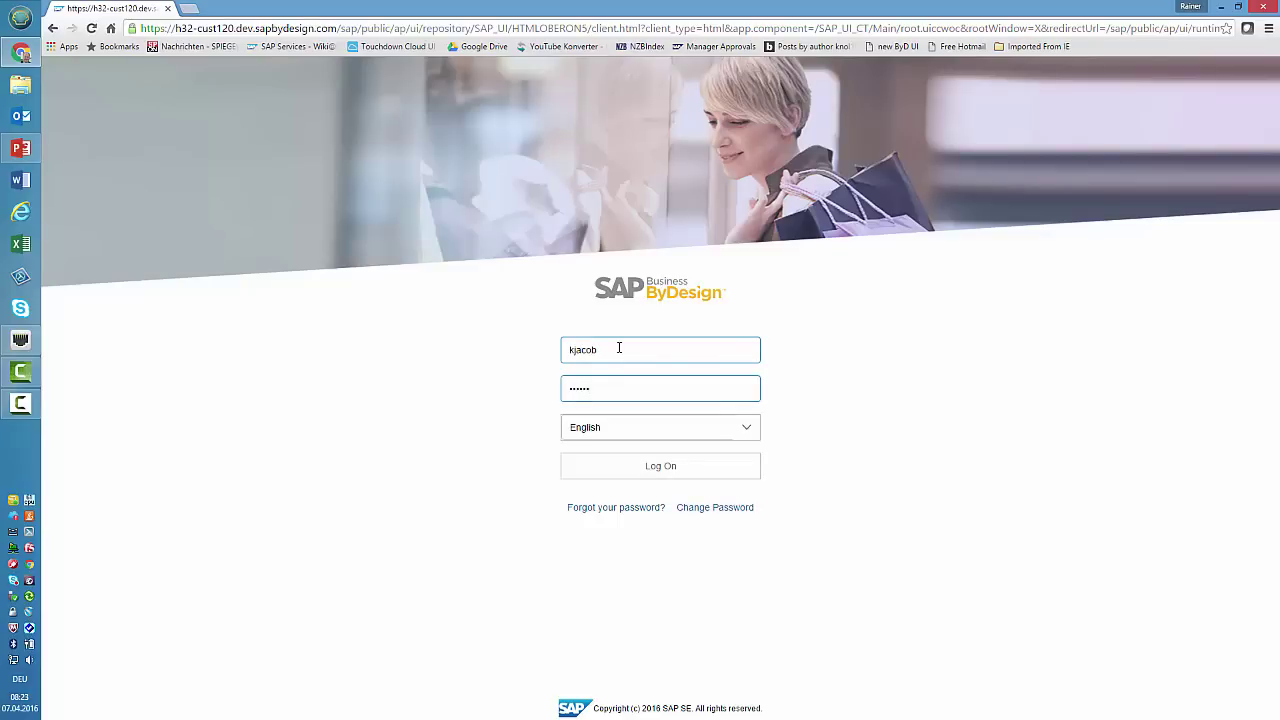
{"action": "key", "text": "Return"}
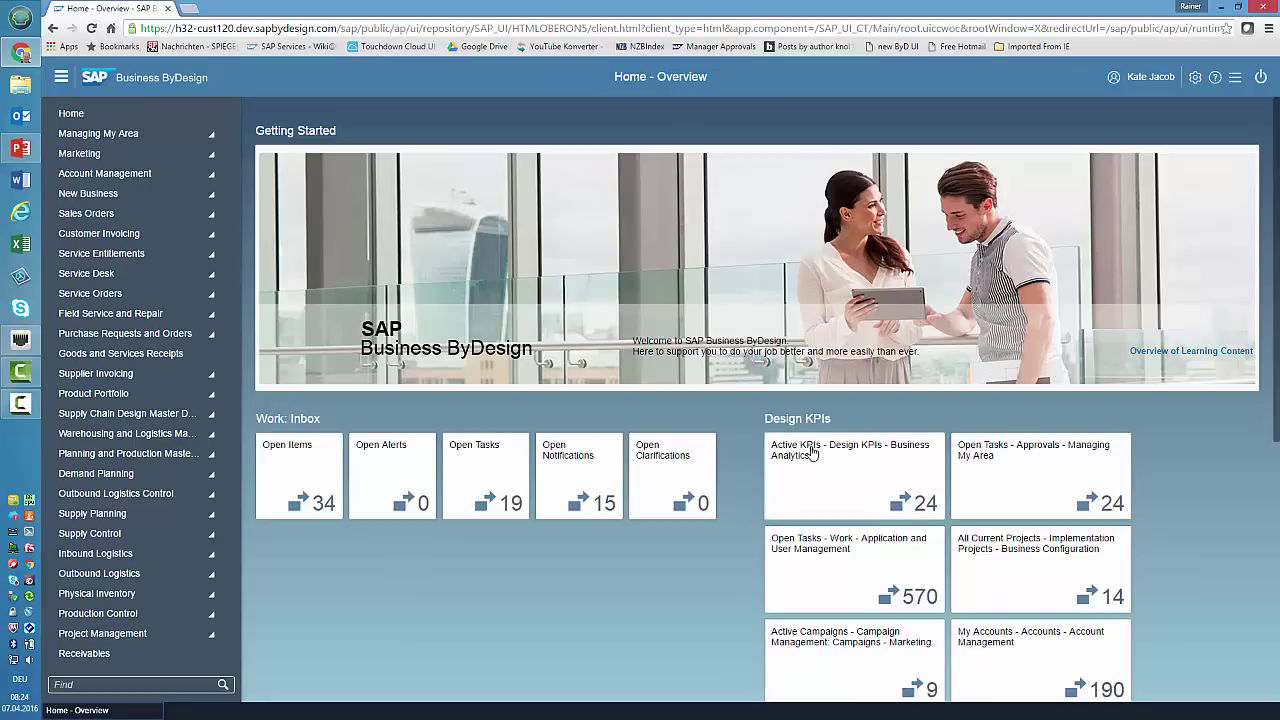
{"action": "scroll", "coordinate": [738, 445], "scroll_direction": "down", "scroll_amount": 5}
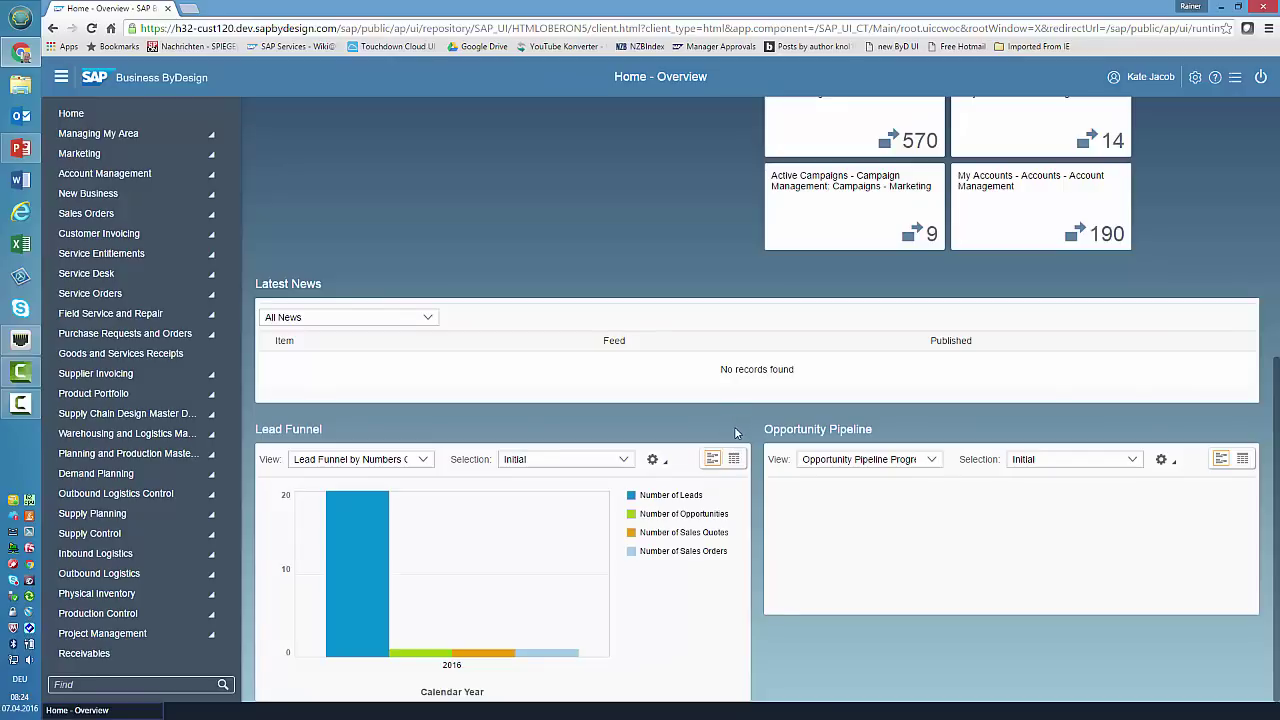
{"action": "scroll", "coordinate": [734, 432], "scroll_direction": "up", "scroll_amount": 5}
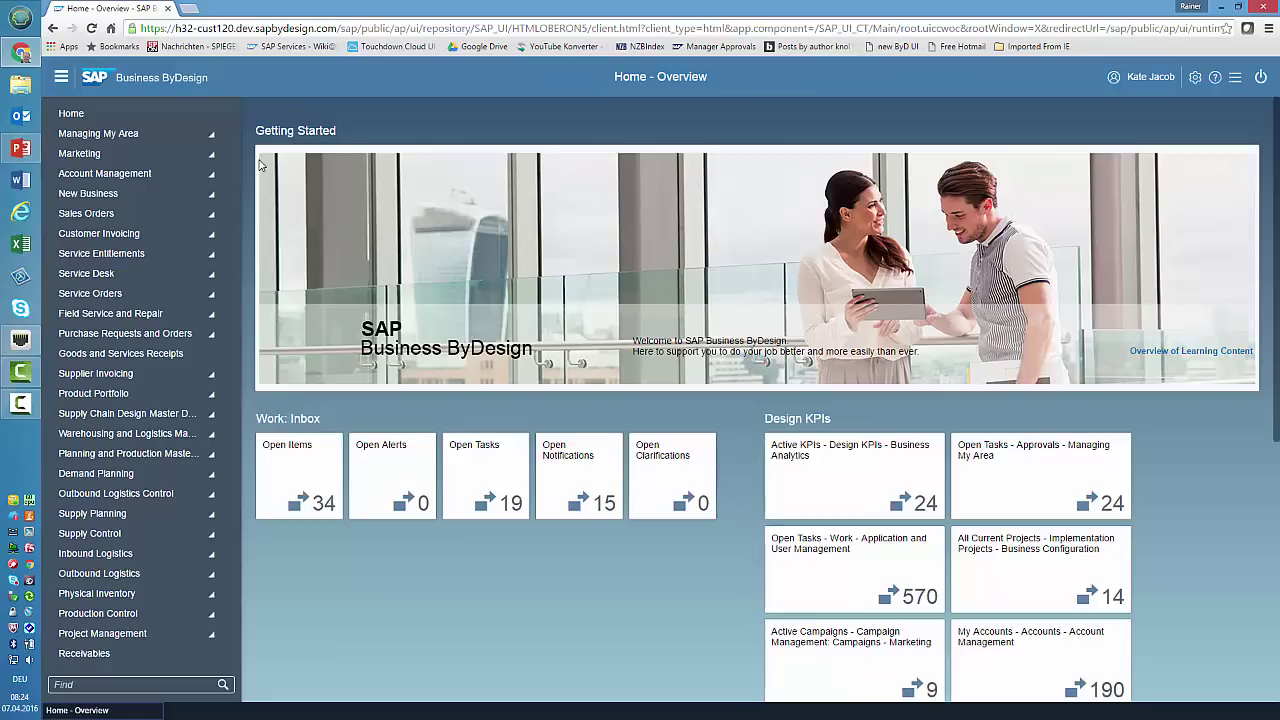
- Open the Sales Orders work area, add it to My Favourites, then remove it again
{"action": "left_click", "coordinate": [212, 216]}
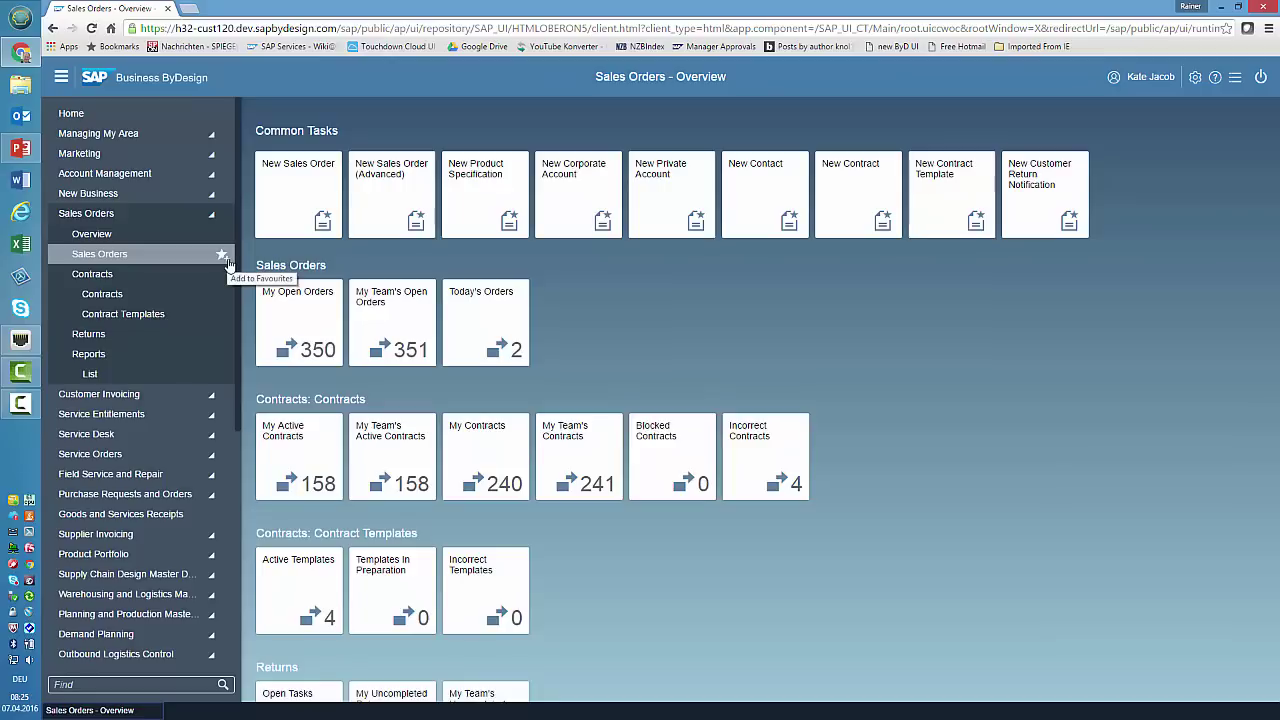
{"action": "left_click", "coordinate": [222, 254]}
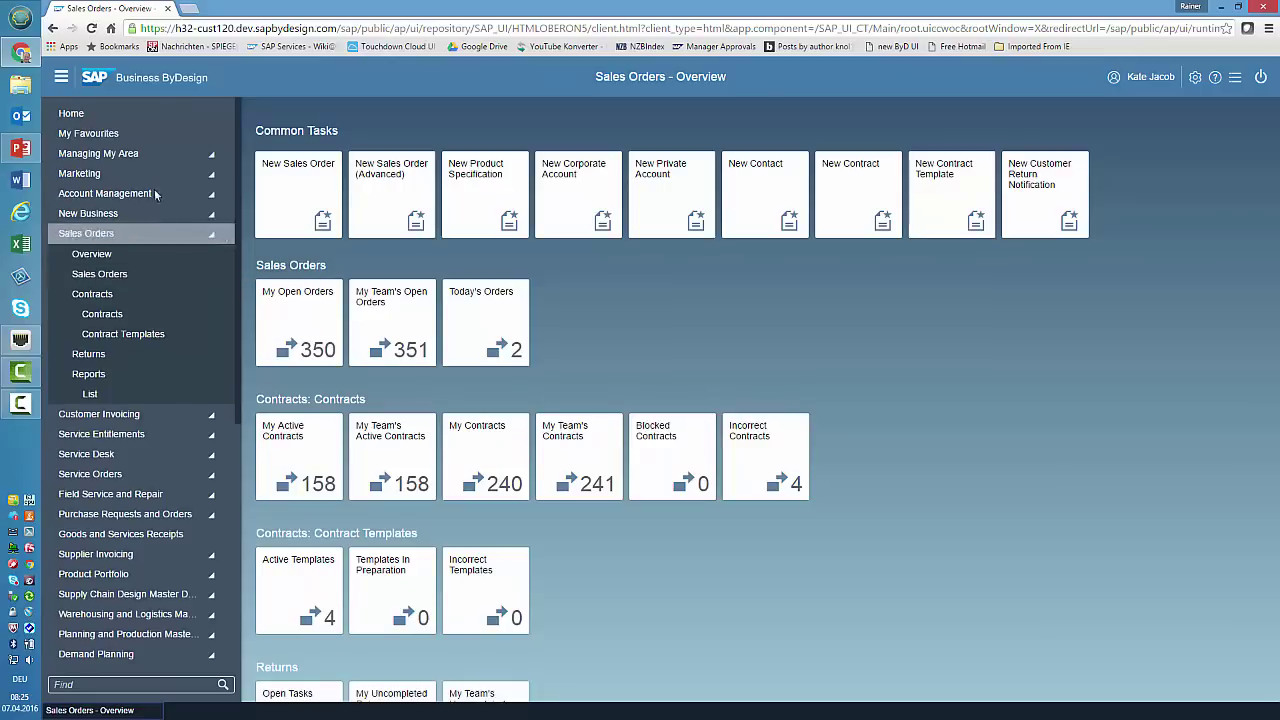
{"action": "left_click", "coordinate": [135, 137]}
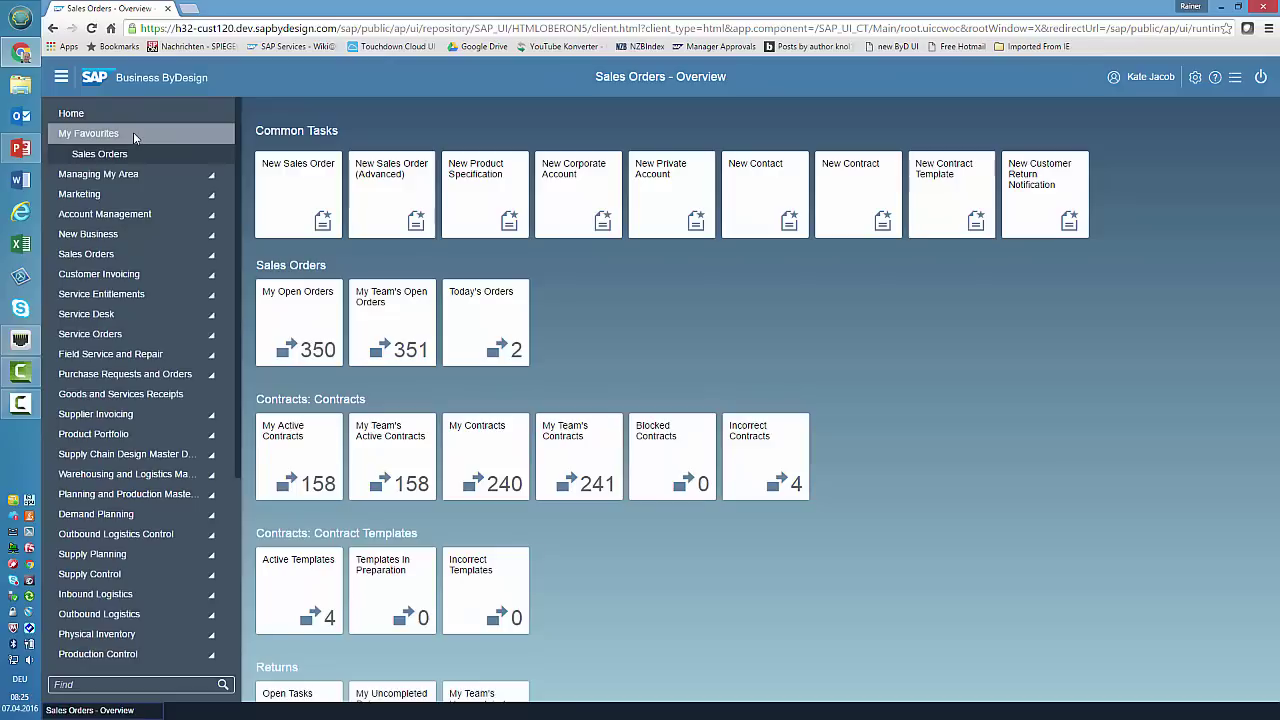
{"action": "left_click", "coordinate": [223, 157]}
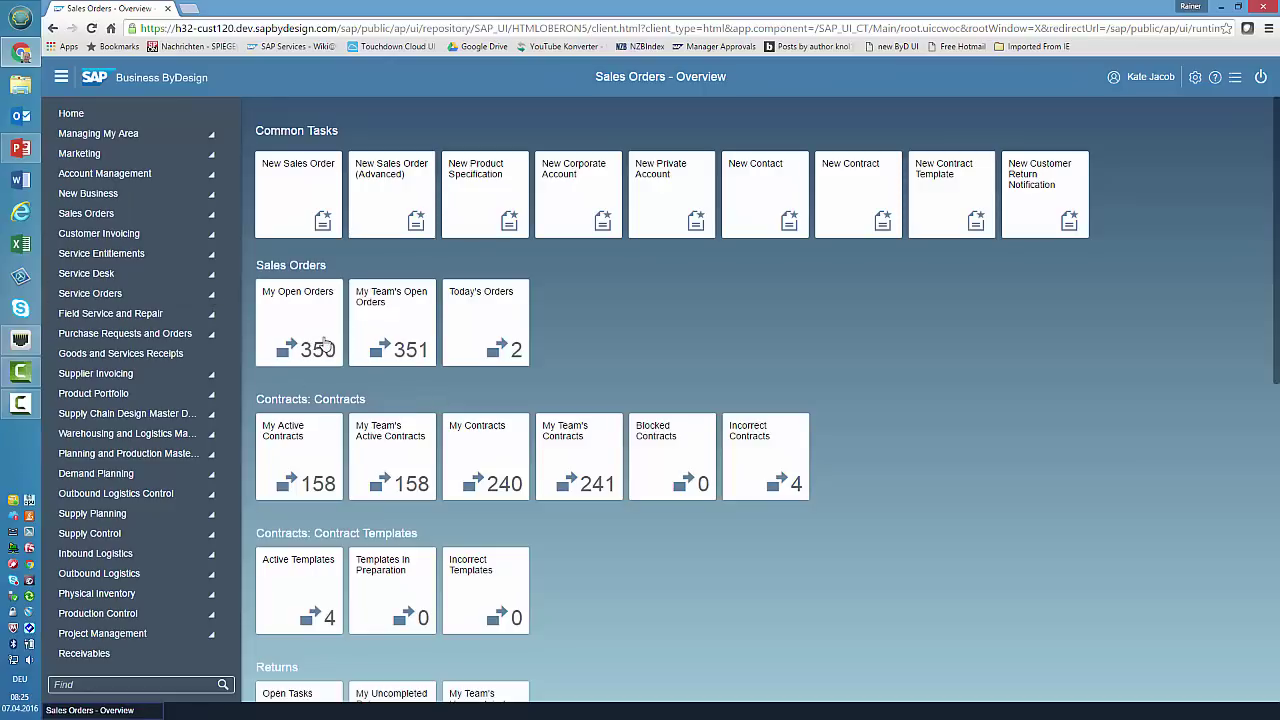
- Open the order list from the My Open Orders tile and switch it to All Orders
{"action": "left_click", "coordinate": [322, 347]}
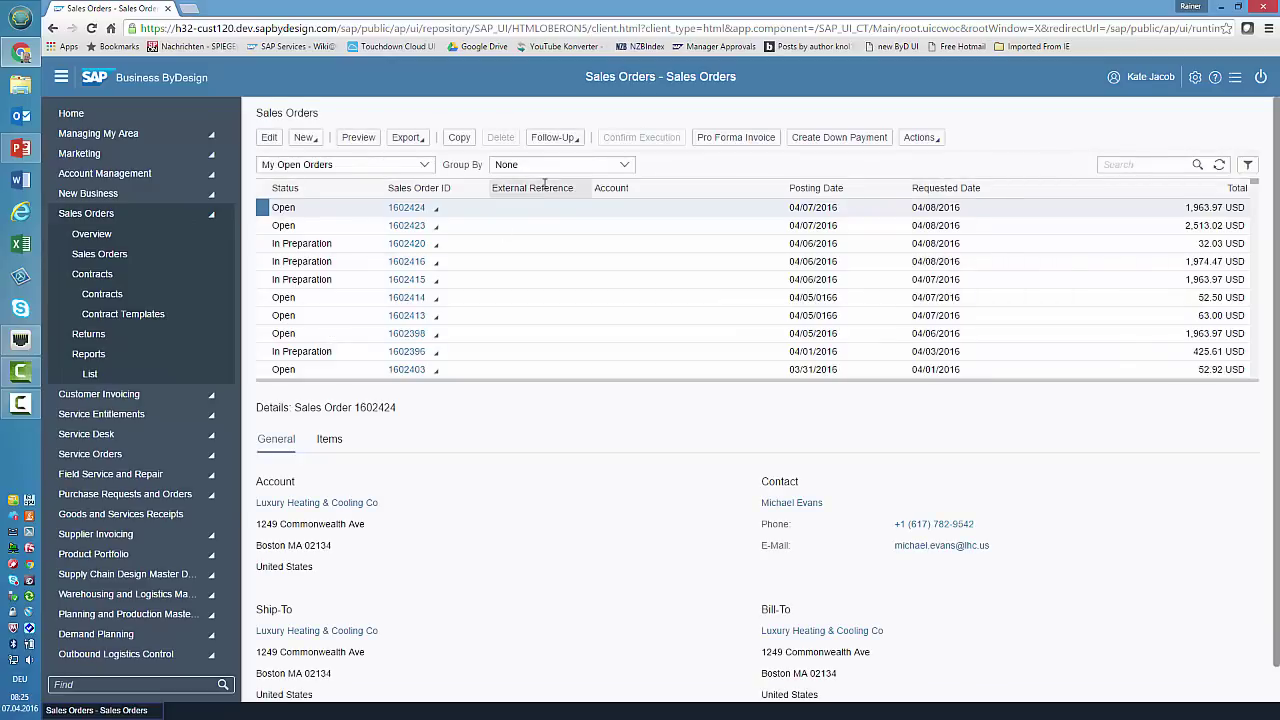
{"action": "left_click", "coordinate": [330, 164]}
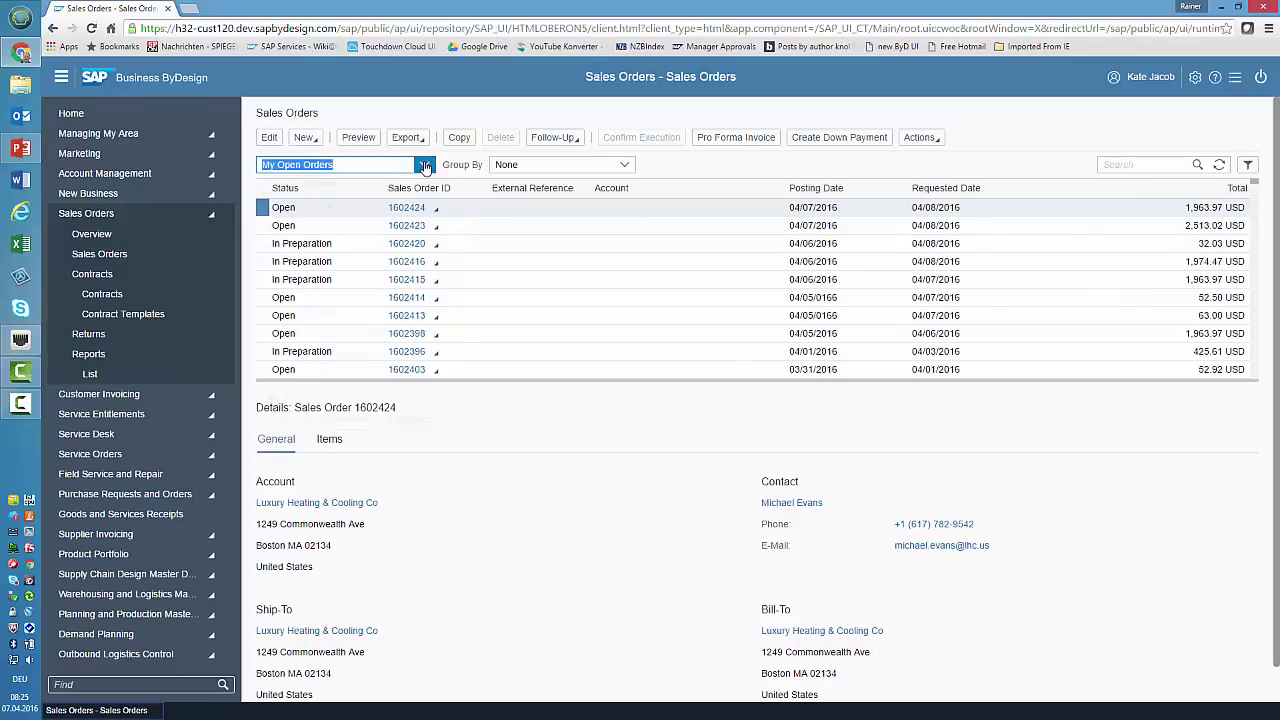
{"action": "left_click", "coordinate": [292, 398]}
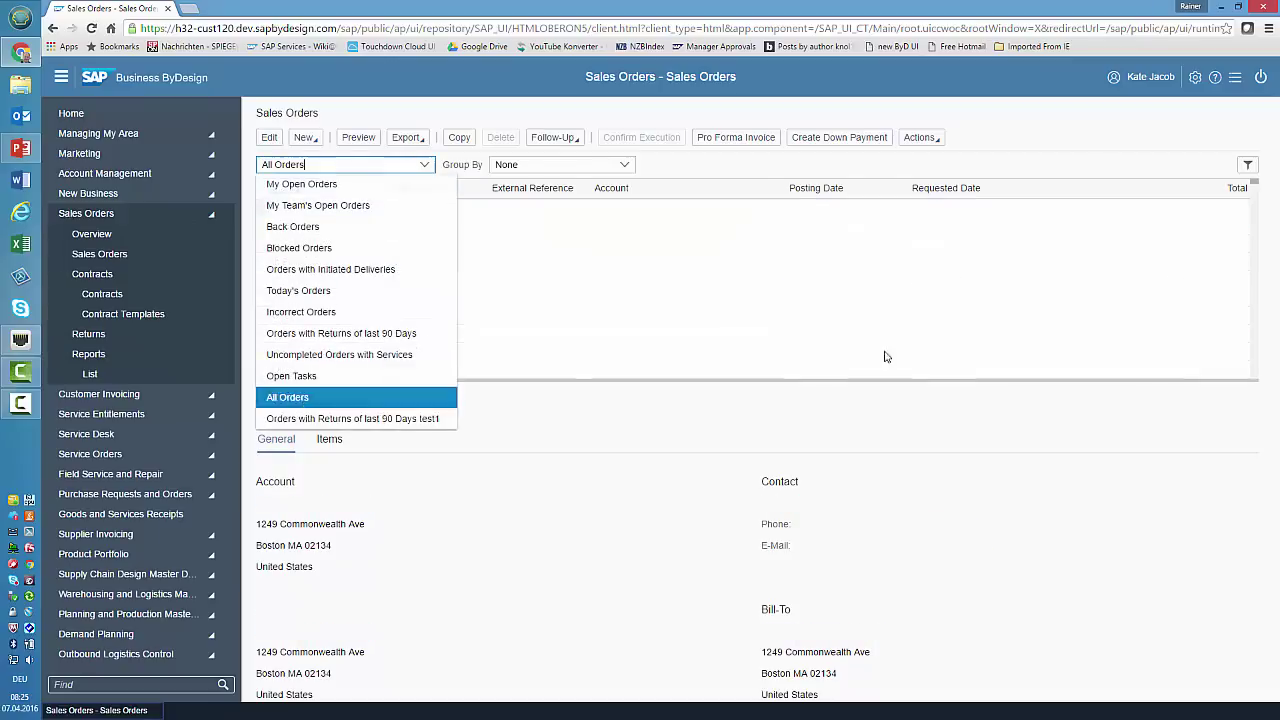
- Filter the order list to status Completed and run the query
{"action": "left_click", "coordinate": [1248, 165]}
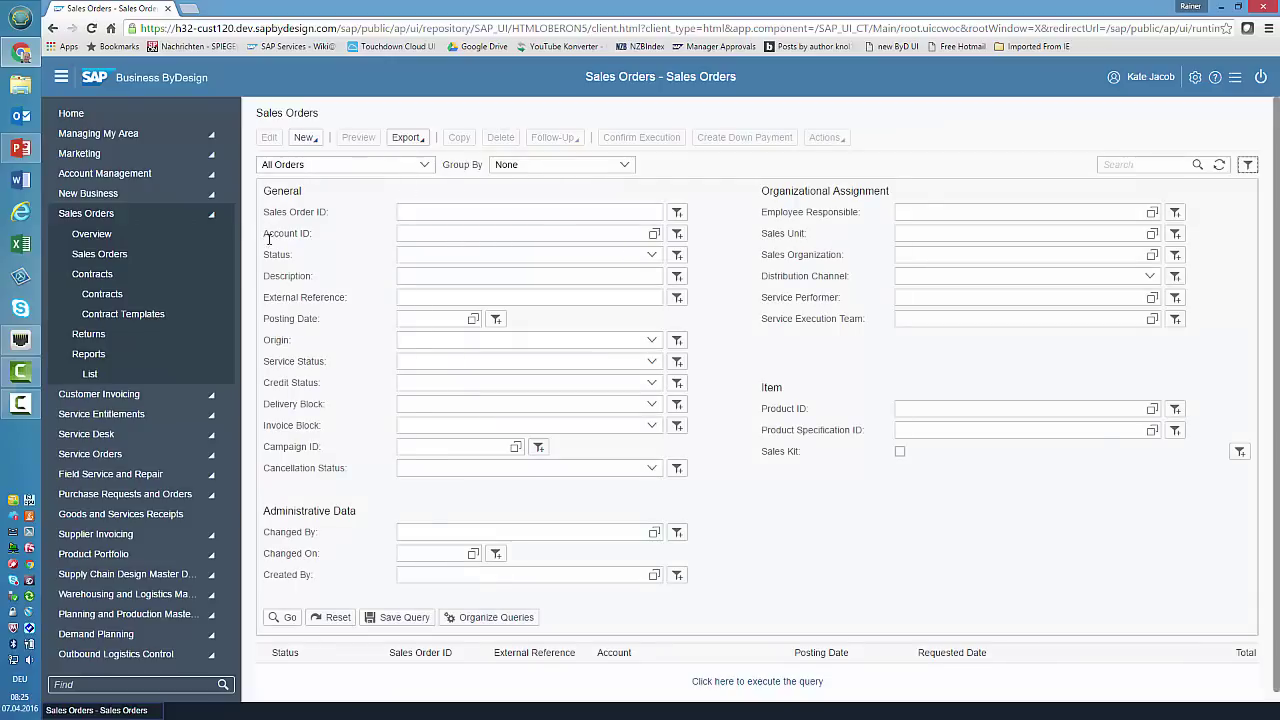
{"action": "left_click", "coordinate": [651, 256]}
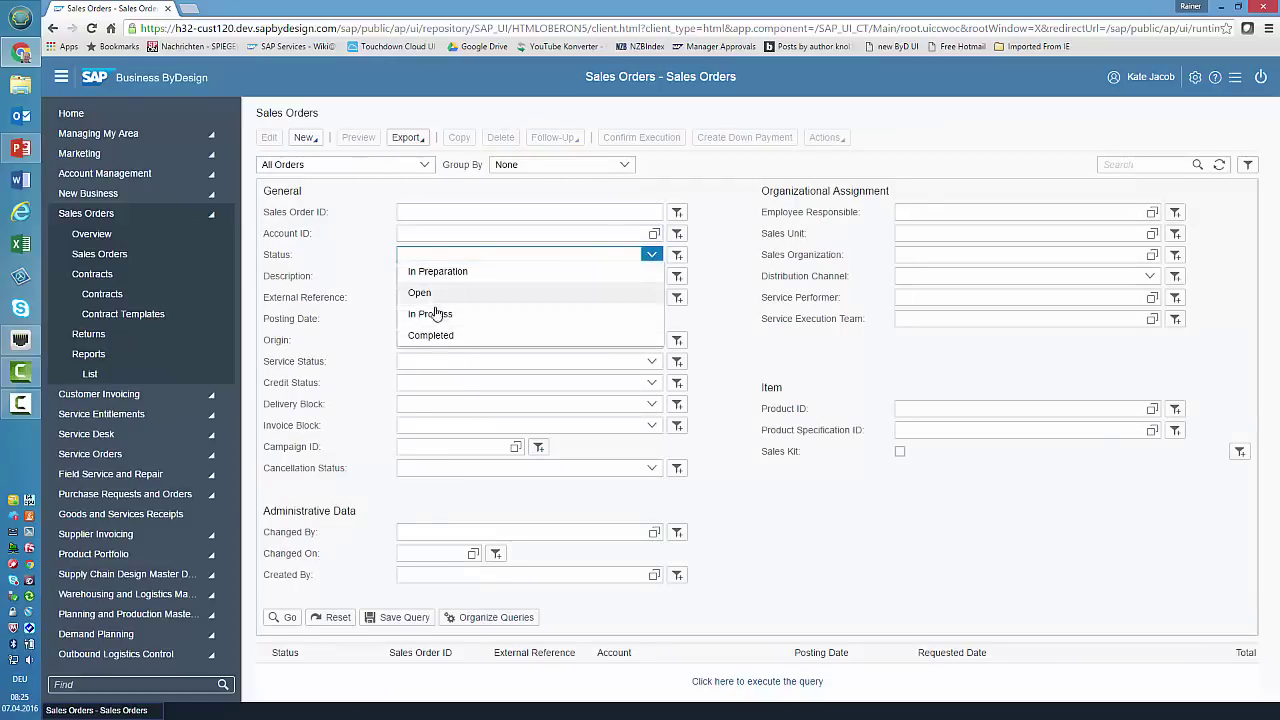
{"action": "left_click", "coordinate": [480, 340]}
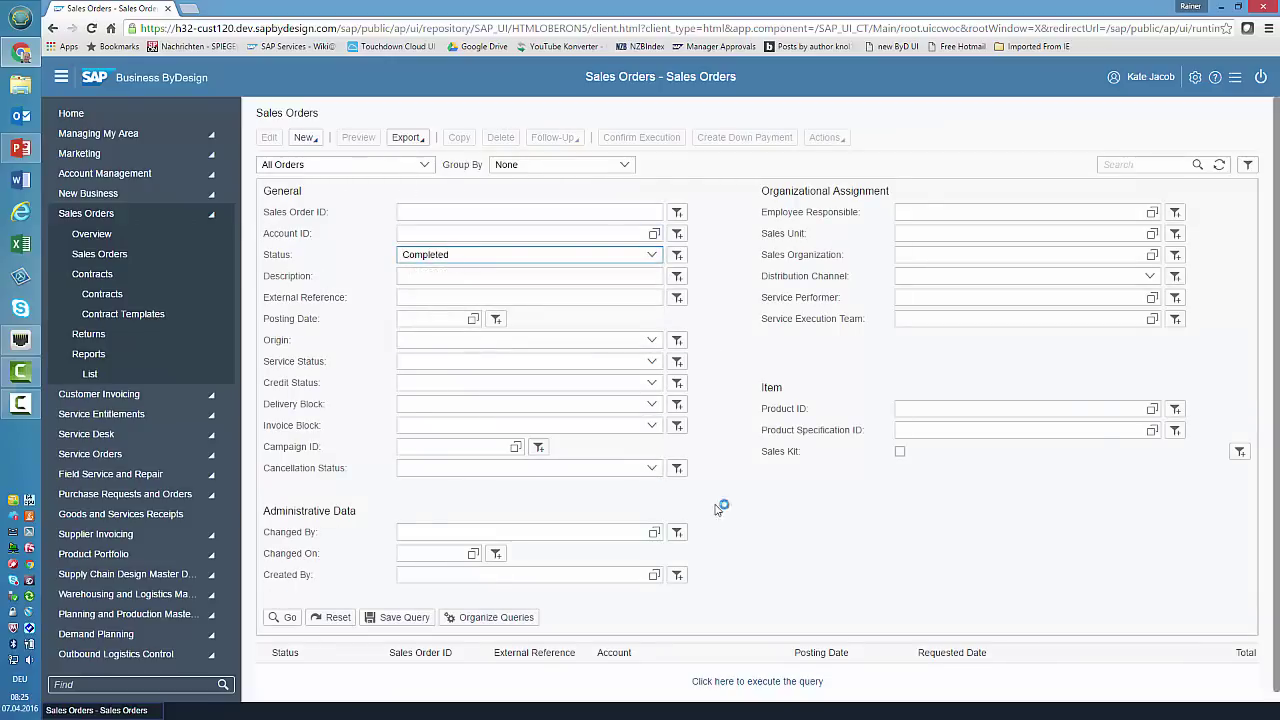
{"action": "left_click", "coordinate": [1247, 166]}
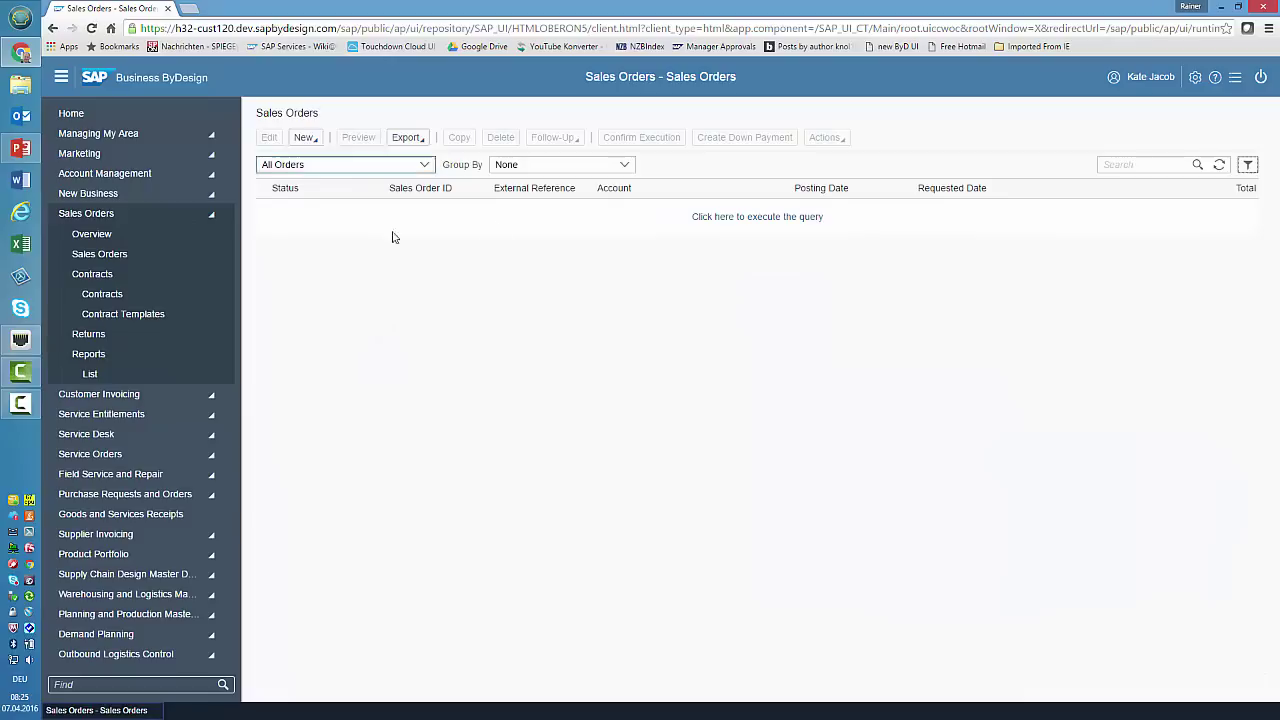
{"action": "left_click", "coordinate": [750, 222]}
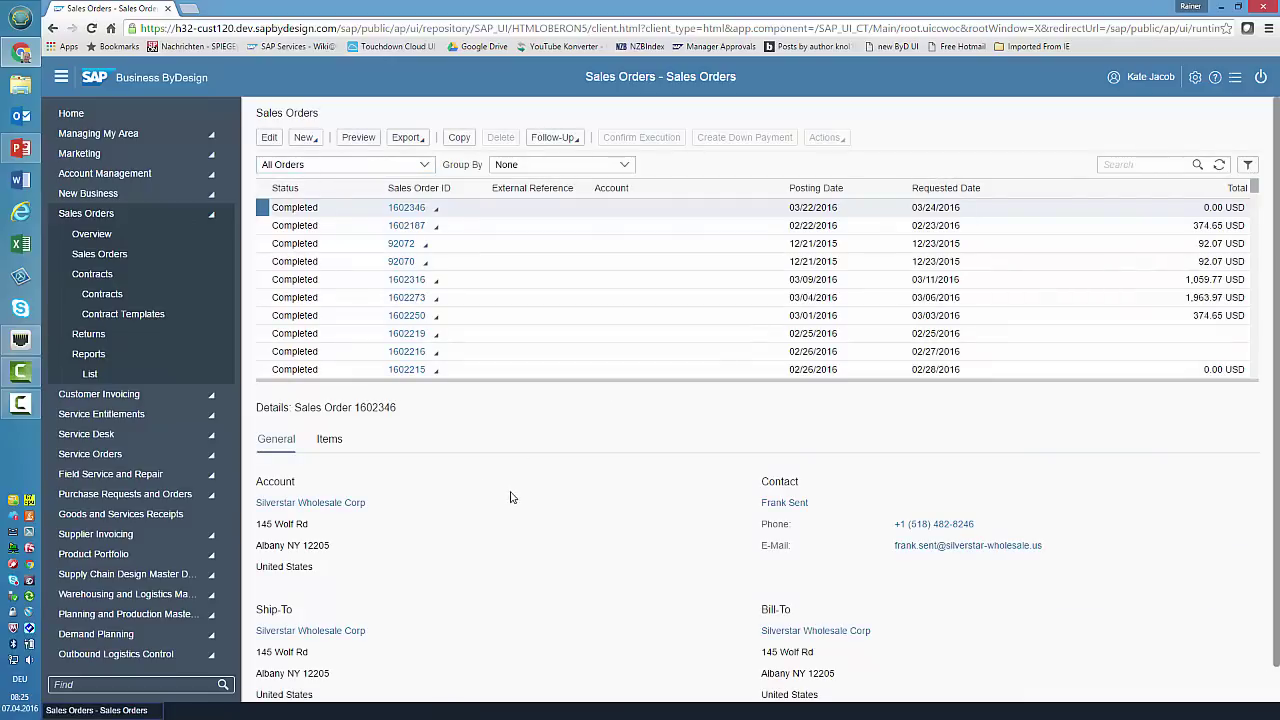
- Open sales order 1602187 and view its document flow: delivery 606, invoice and return 276
{"action": "left_click", "coordinate": [405, 228]}
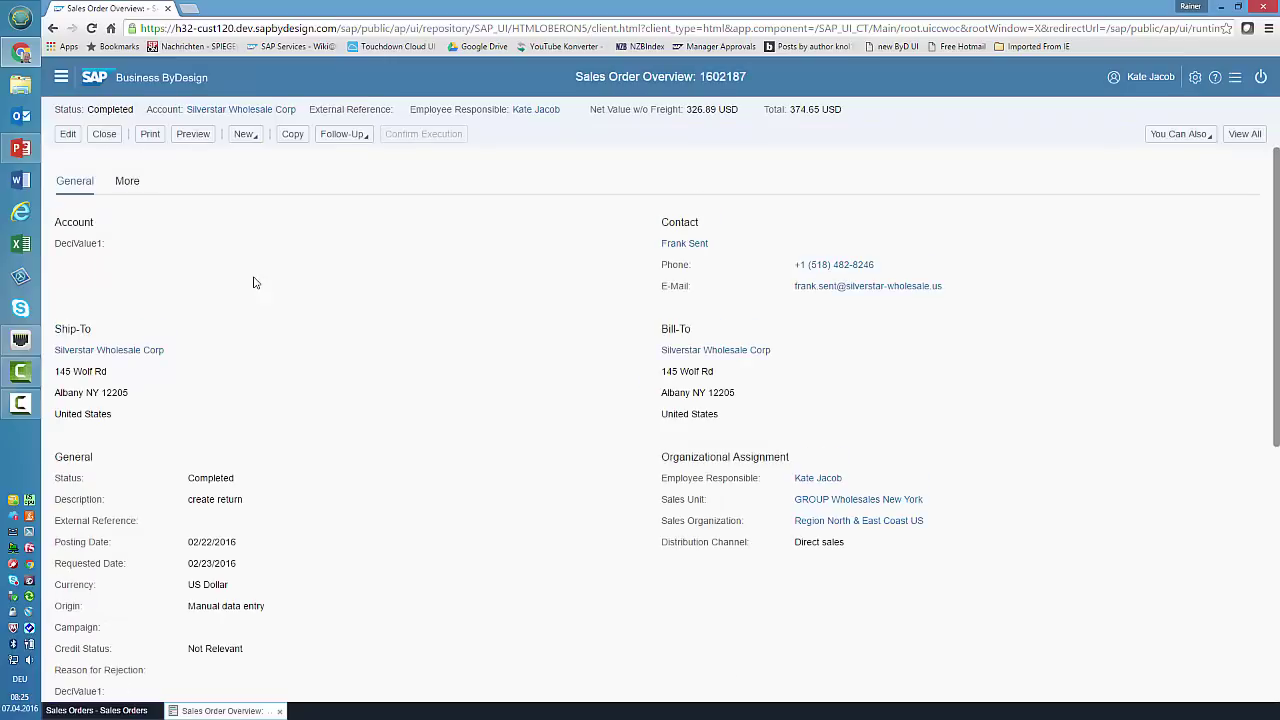
{"action": "scroll", "coordinate": [270, 430], "scroll_direction": "down", "scroll_amount": 5}
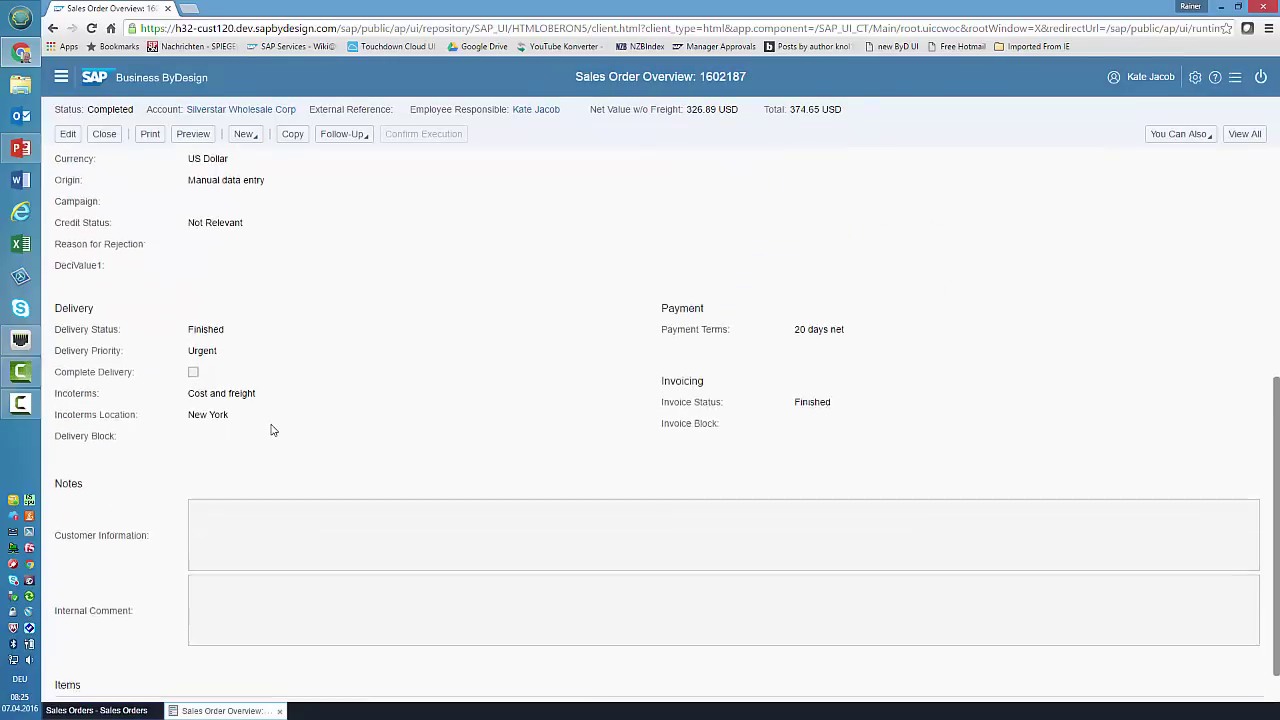
{"action": "scroll", "coordinate": [270, 430], "scroll_direction": "up", "scroll_amount": 5}
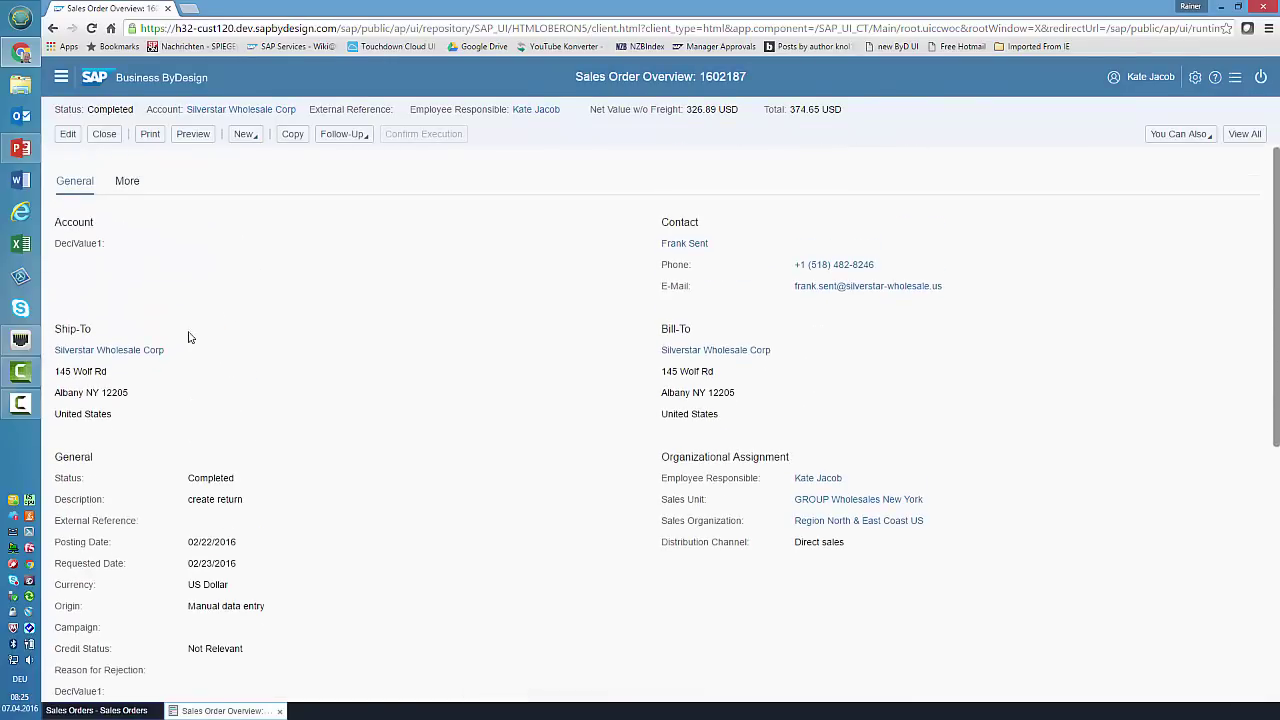
{"action": "left_click", "coordinate": [127, 181]}
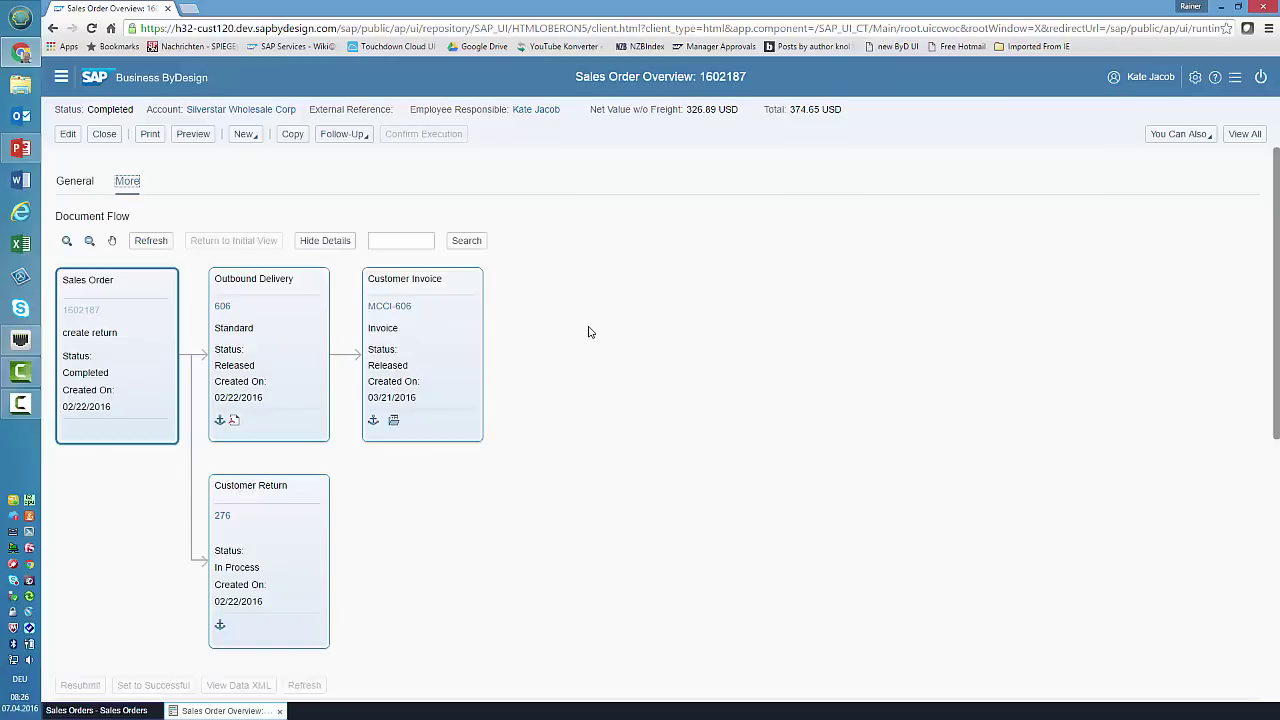
{"action": "scroll", "coordinate": [588, 331], "scroll_direction": "down", "scroll_amount": 5}
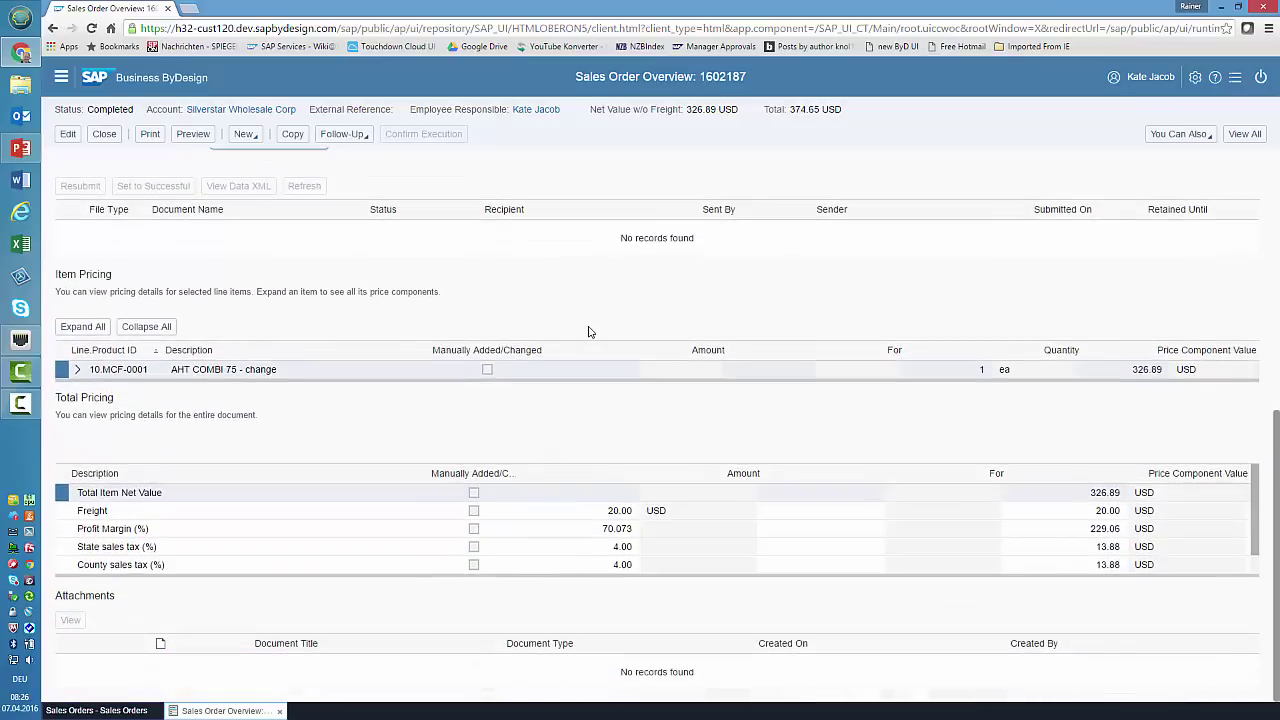
{"action": "scroll", "coordinate": [588, 331], "scroll_direction": "up", "scroll_amount": 5}
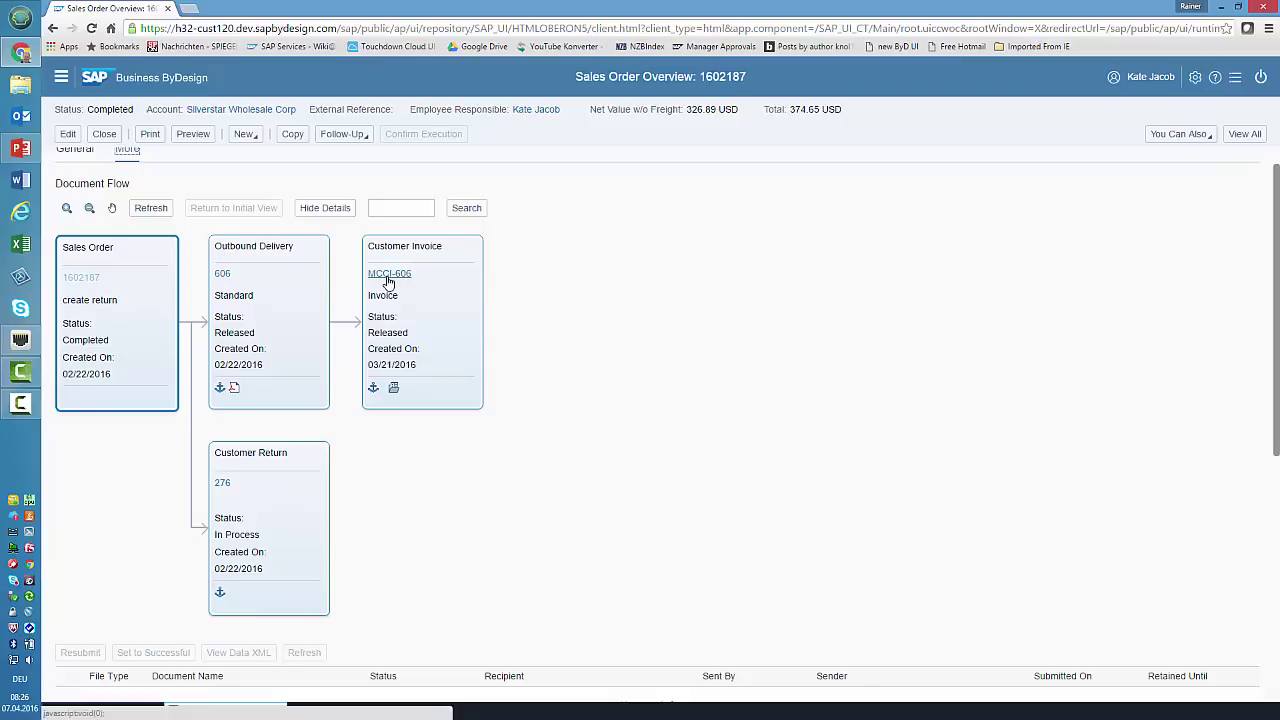
{"action": "left_click", "coordinate": [234, 388]}
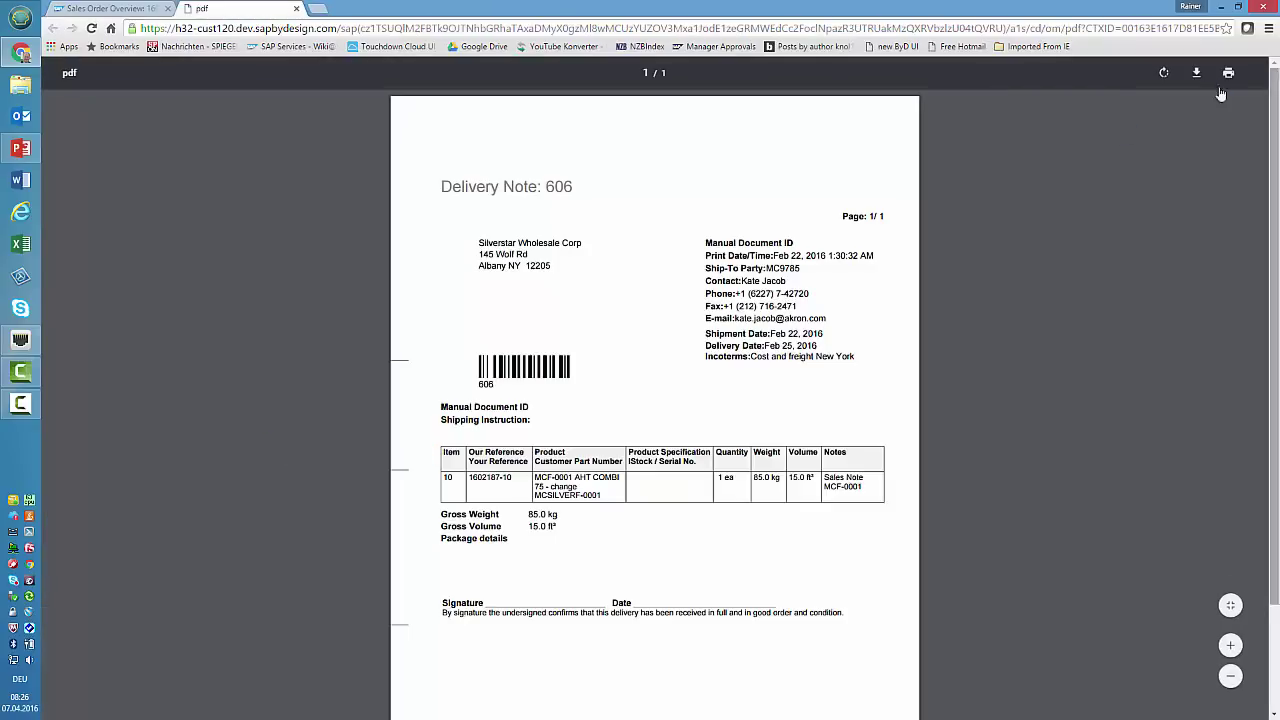
{"action": "left_click", "coordinate": [296, 8]}
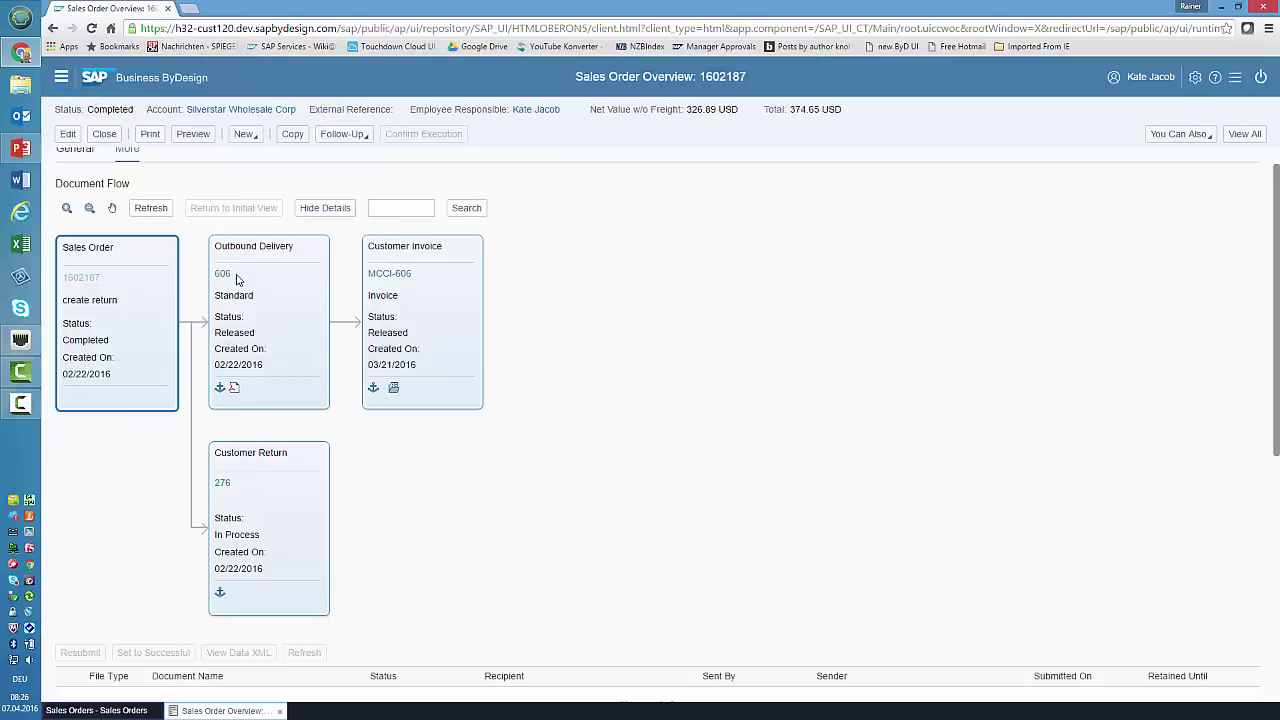
- Open invoice MCCI-606 from the document flow and display its Customer Invoice PDF preview
{"action": "left_click", "coordinate": [400, 275]}
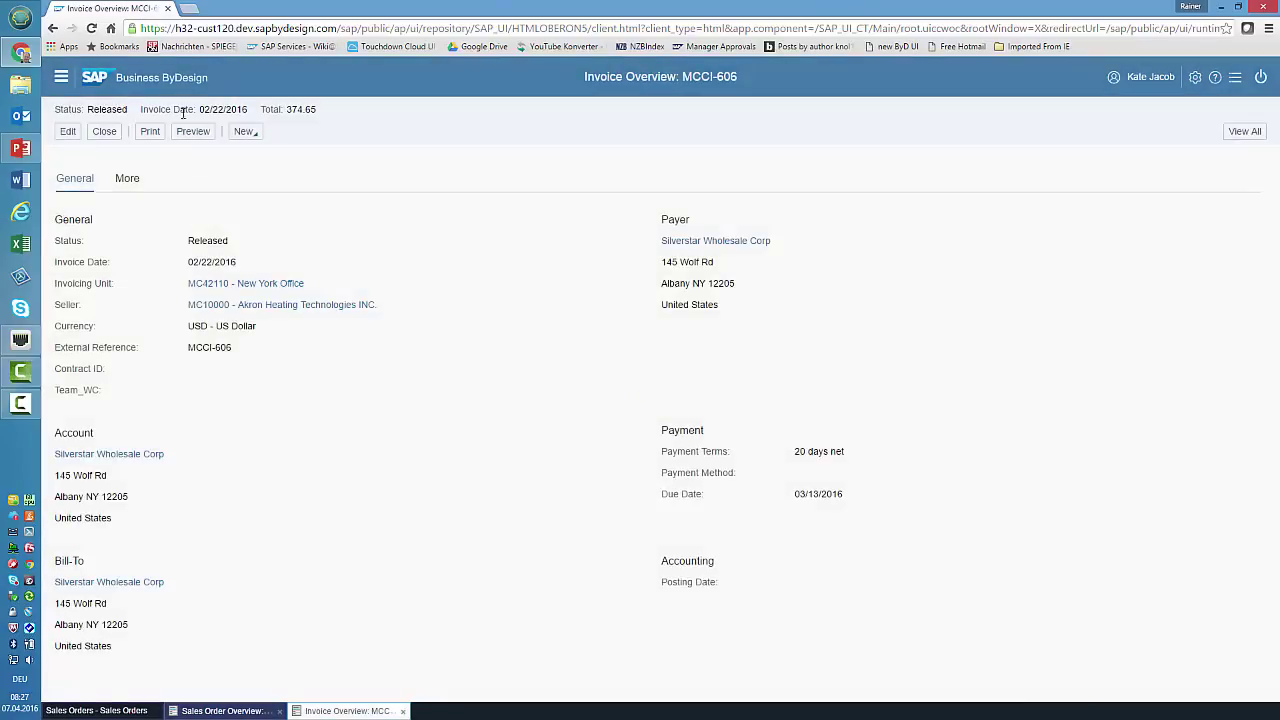
{"action": "left_click", "coordinate": [193, 131]}
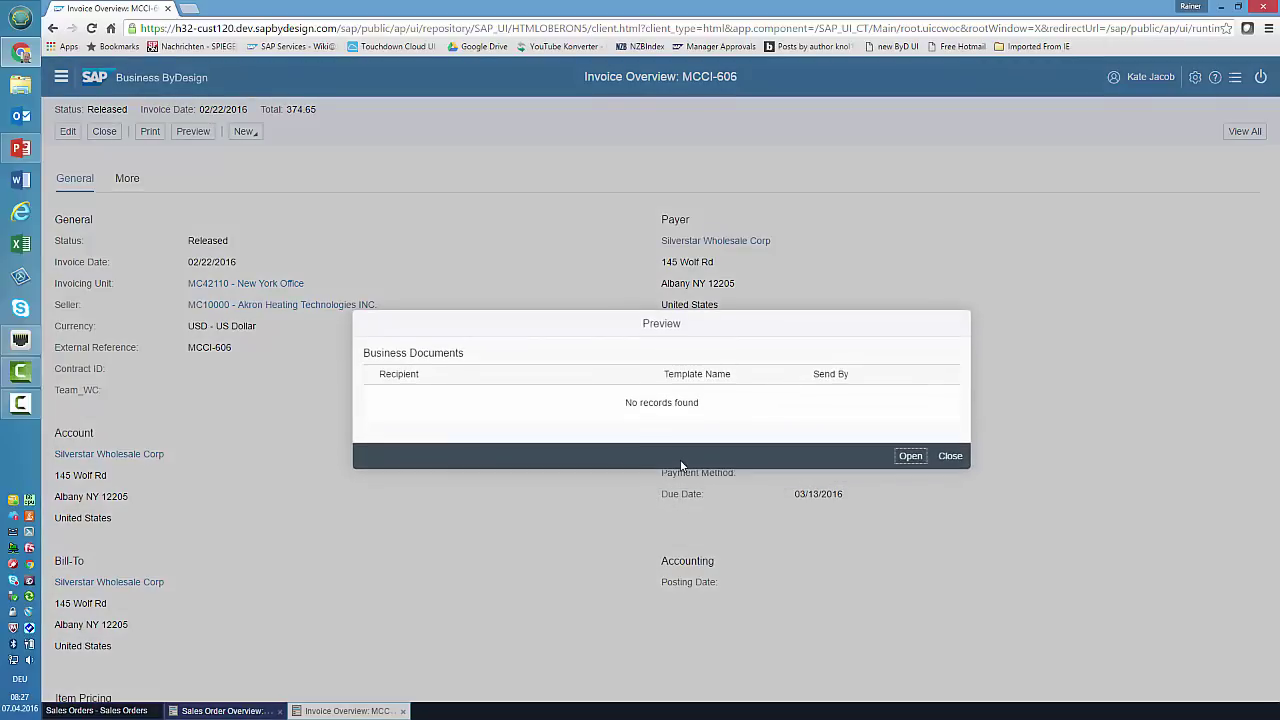
{"action": "left_click", "coordinate": [910, 457]}
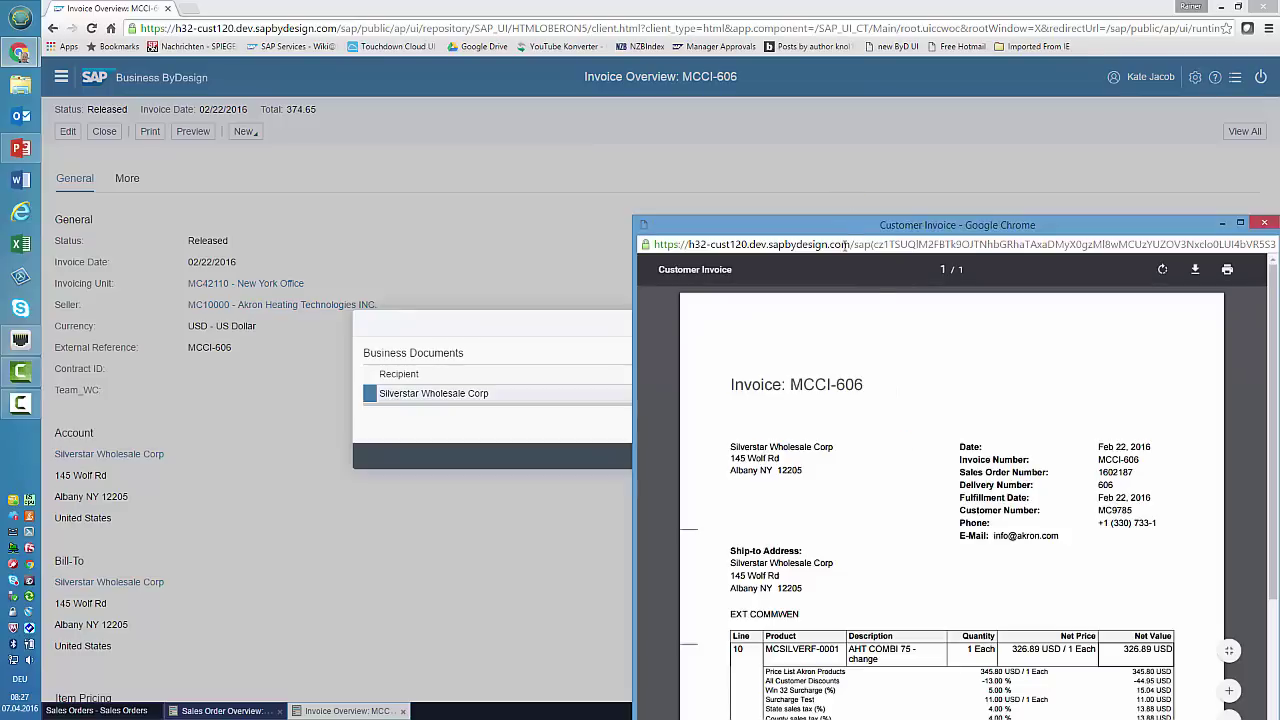